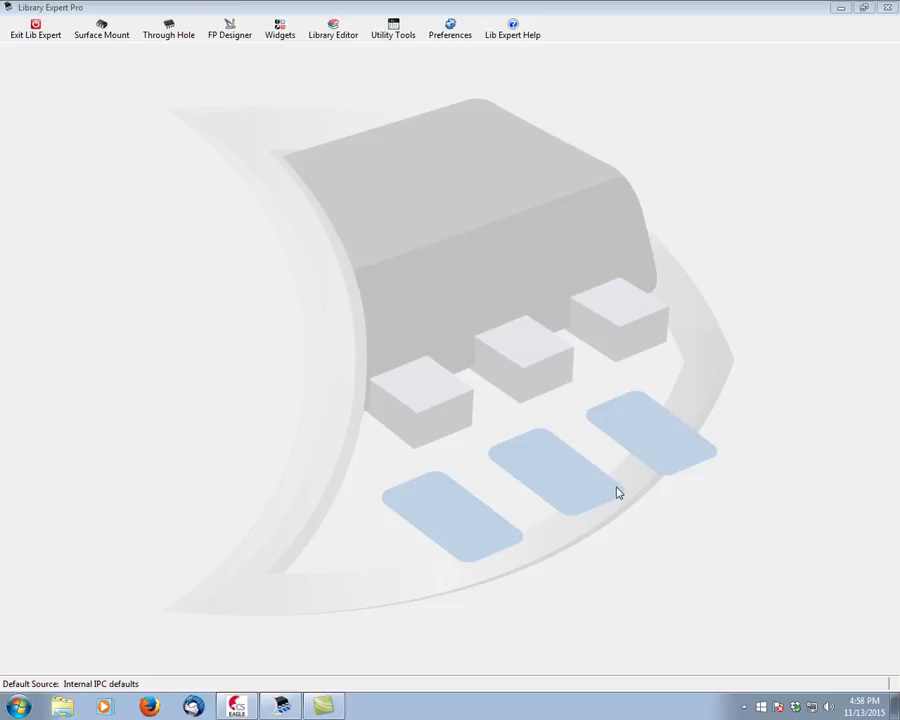
- Choose a surface-mount Chip package, after briefly viewing the Through Hole types
{"action": "left_click", "coordinate": [104, 38]}
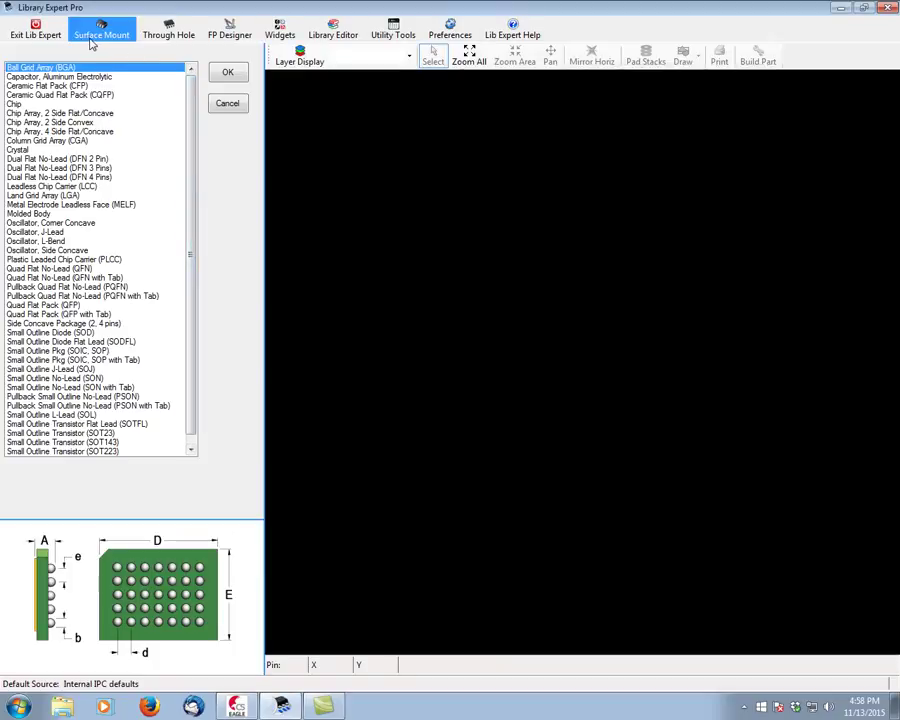
{"action": "left_click", "coordinate": [157, 38]}
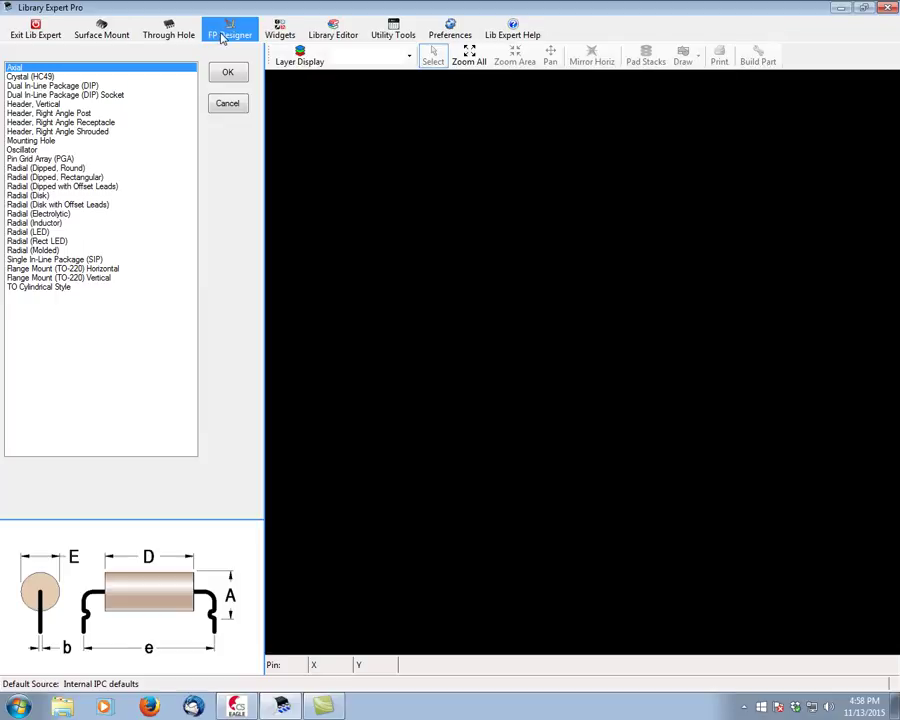
{"action": "left_click", "coordinate": [124, 35]}
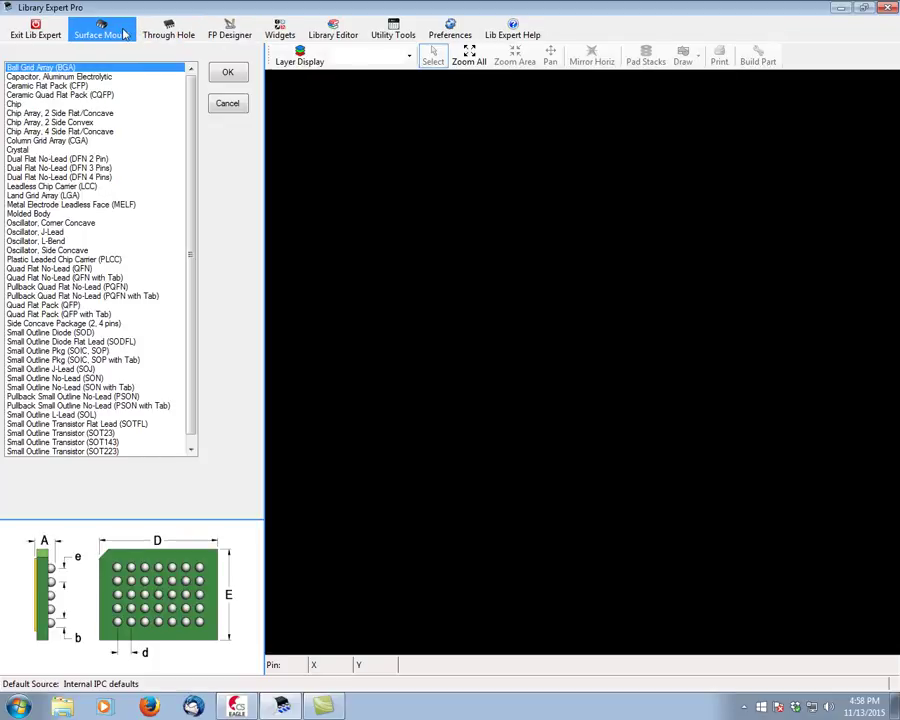
{"action": "left_click", "coordinate": [47, 104]}
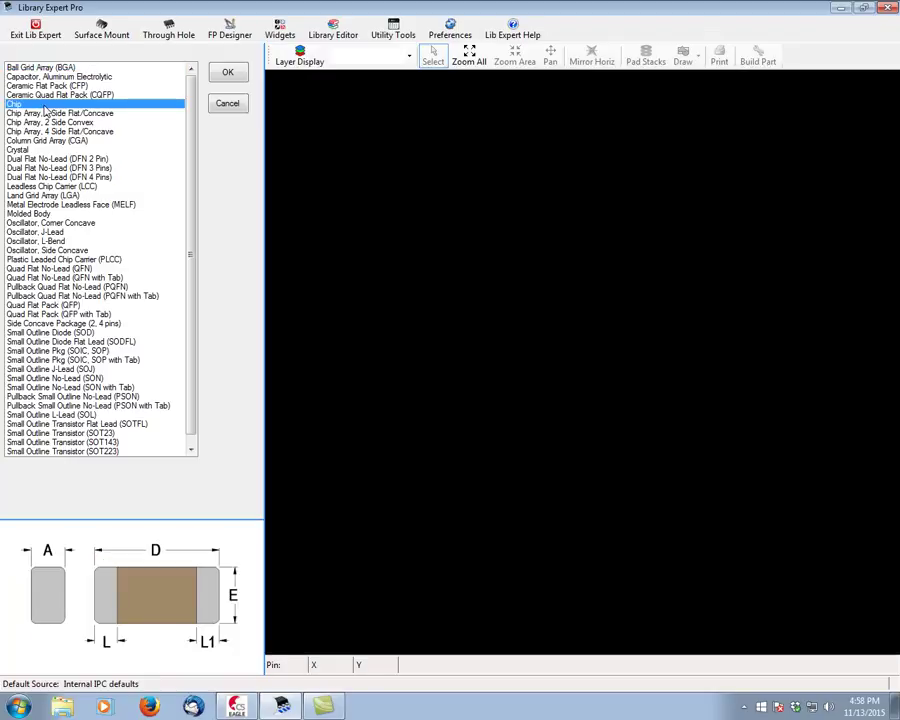
{"action": "left_click", "coordinate": [237, 79]}
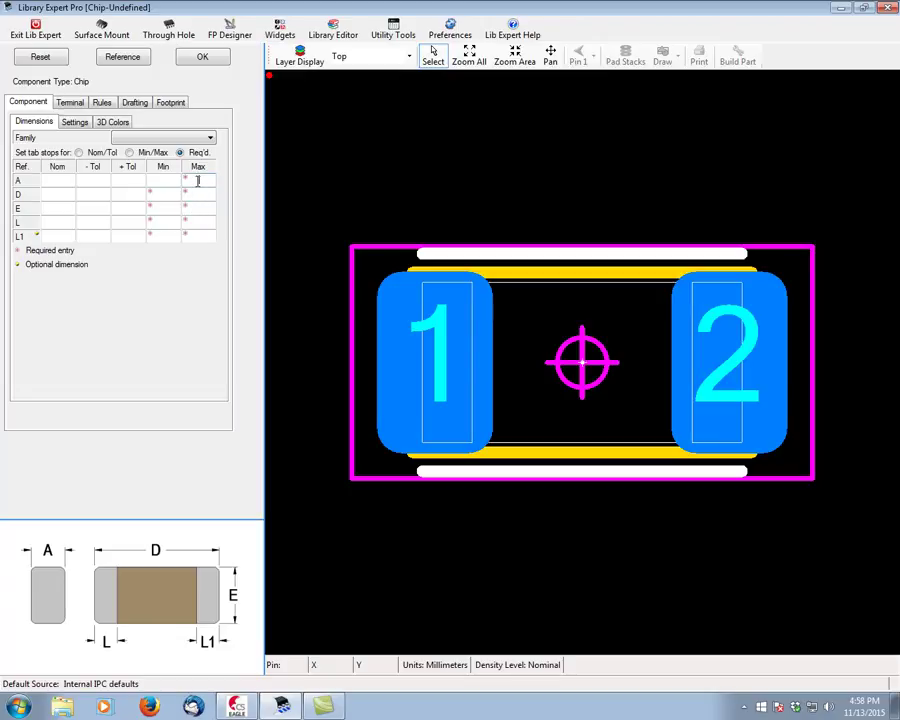
- Enter A maximum 0.45 and dimension D as 3.45
{"action": "type", "text": "0."}
{"action": "type", "text": "45"}
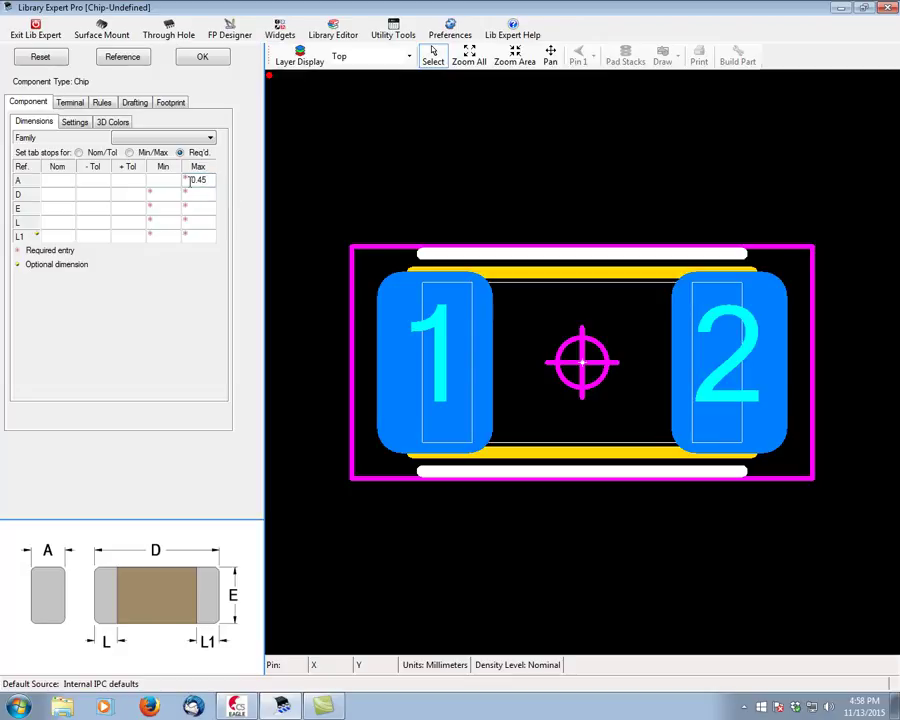
{"action": "left_click", "coordinate": [199, 194]}
{"action": "left_click", "coordinate": [158, 195]}
{"action": "type", "text": "3"}
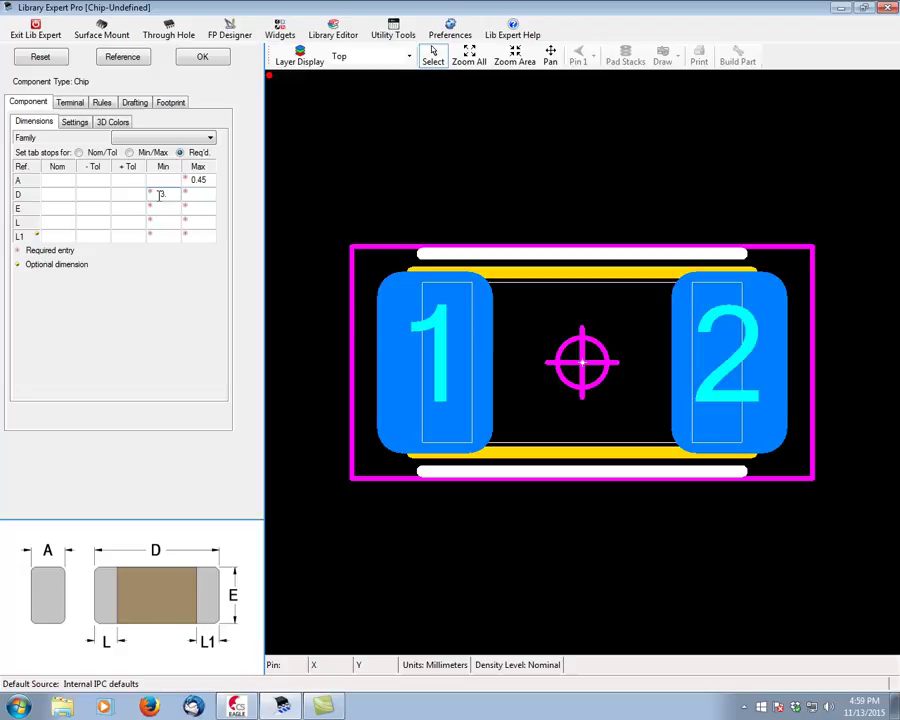
{"action": "type", "text": ".45"}
{"action": "left_click", "coordinate": [190, 197]}
{"action": "type", "text": "3.45"}
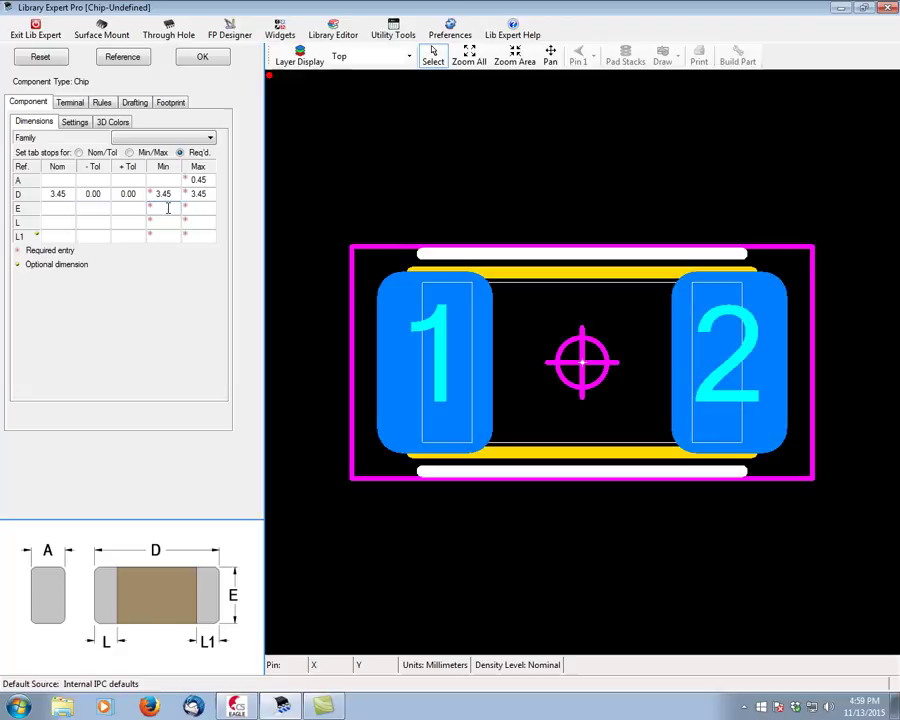
- Enter E as 1.50 and L as 1.40 in the dimensions table
{"action": "type", "text": "1.5"}
{"action": "key", "text": "Tab"}
{"action": "type", "text": "1"}
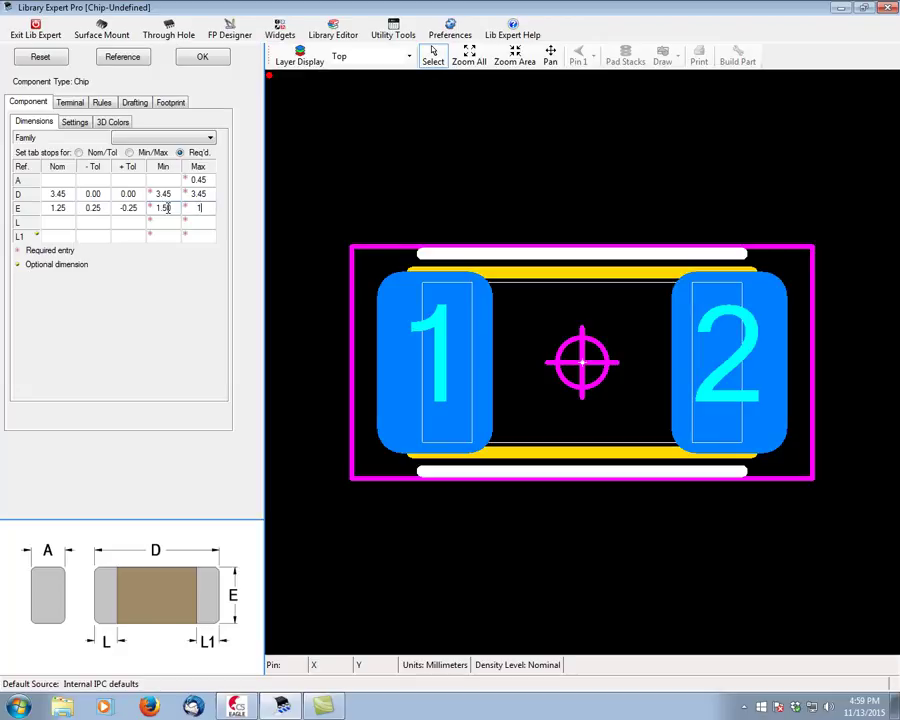
{"action": "type", "text": ".5"}
{"action": "key", "text": "Tab"}
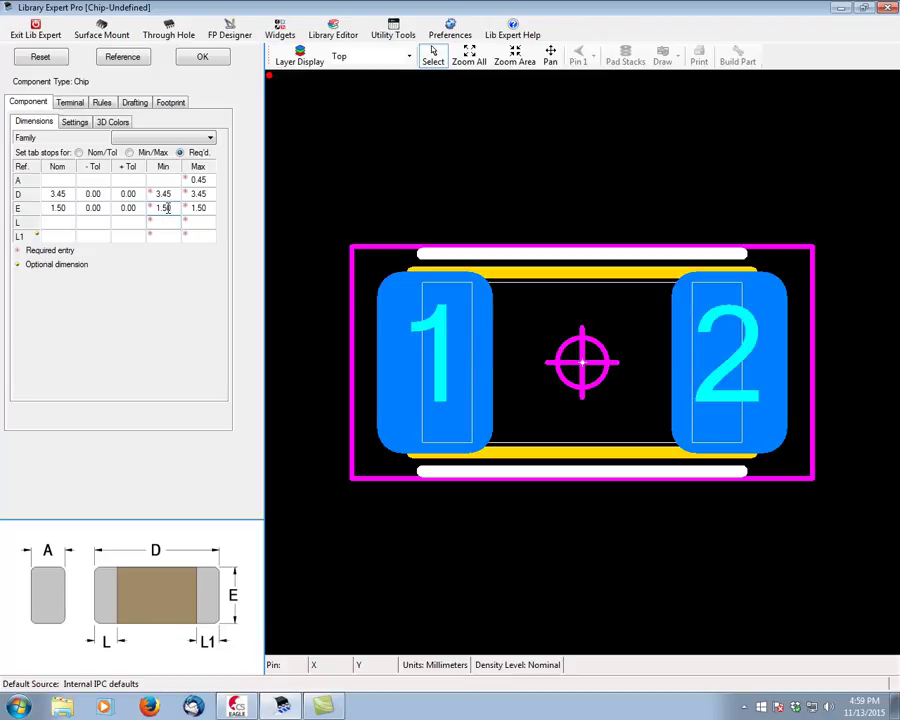
{"action": "type", "text": "1.4"}
{"action": "key", "text": "Tab"}
{"action": "type", "text": "1.4"}
{"action": "key", "text": "Tab"}
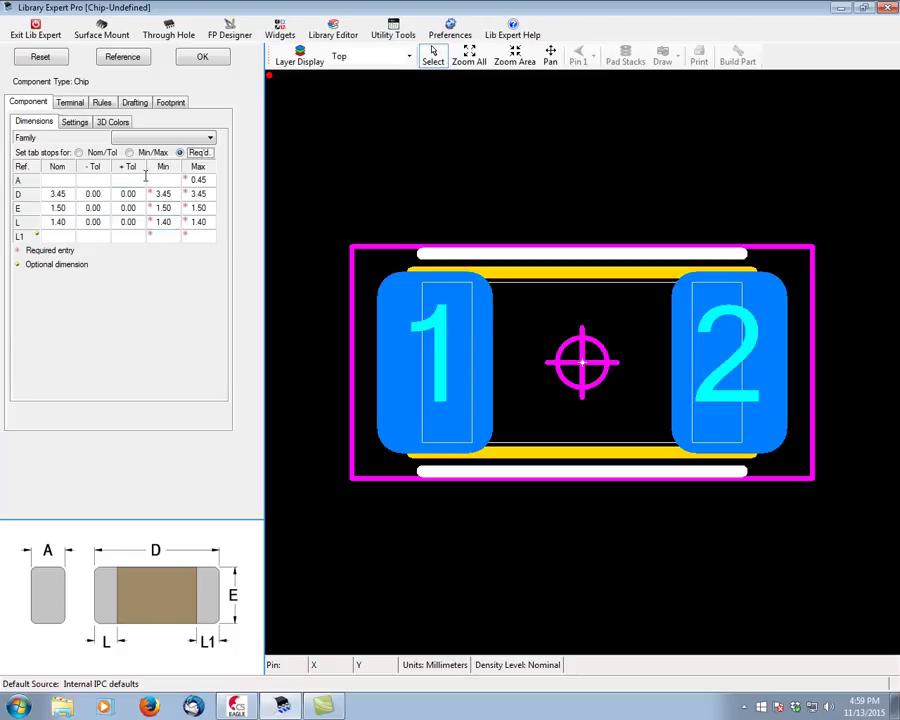
{"action": "left_click", "coordinate": [72, 126]}
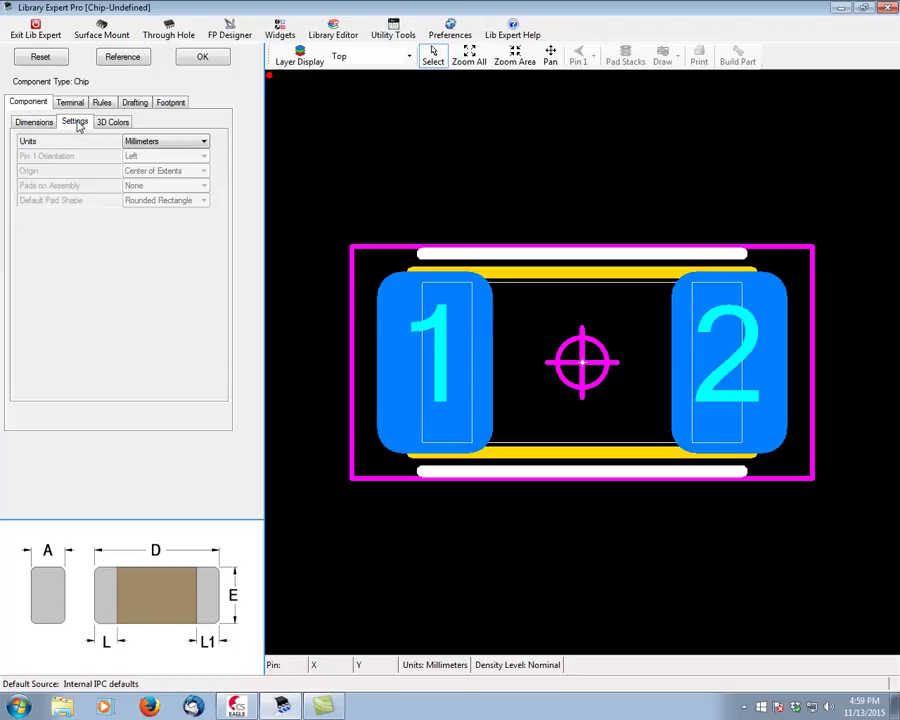
{"action": "left_click", "coordinate": [114, 123]}
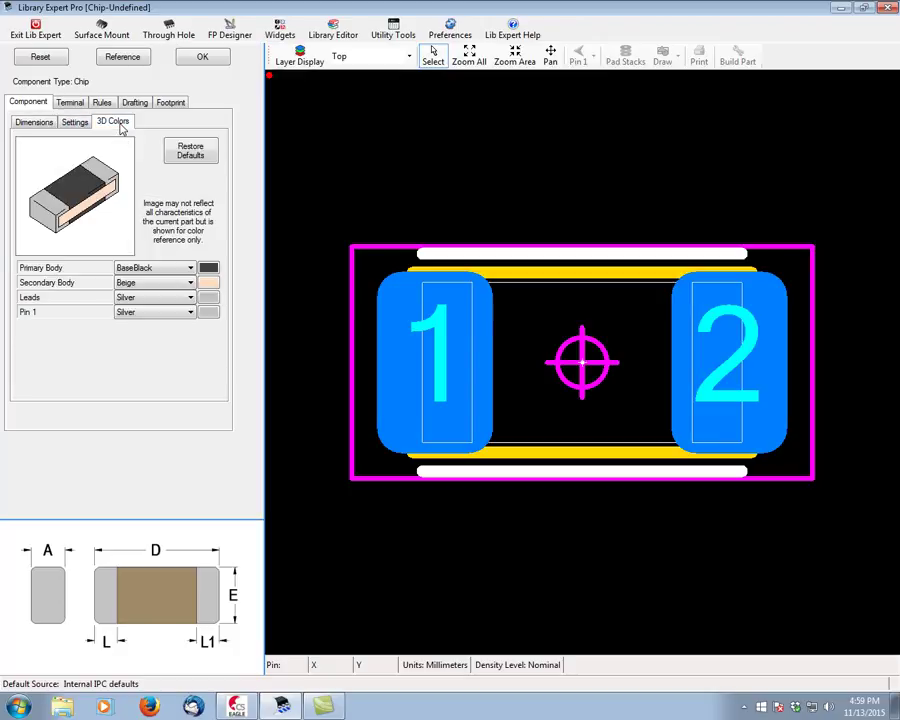
{"action": "left_click", "coordinate": [42, 126]}
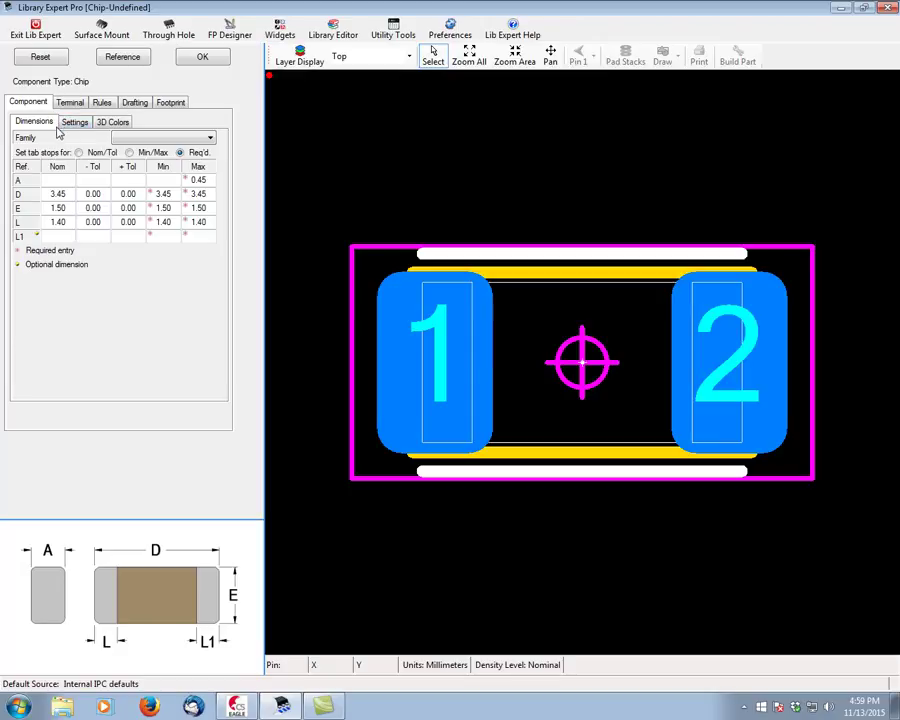
{"action": "left_click", "coordinate": [70, 102]}
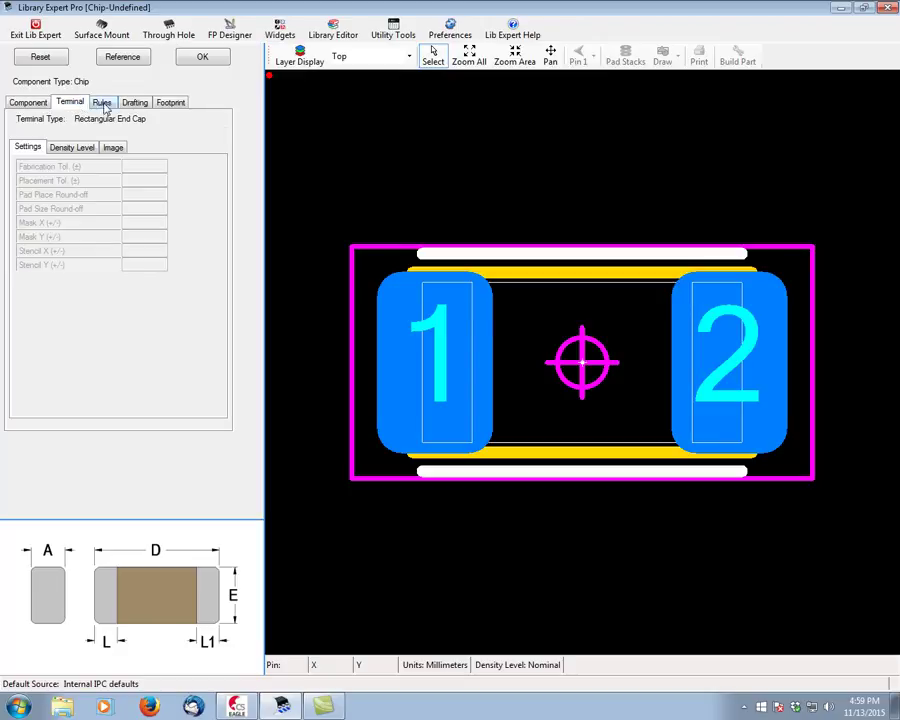
{"action": "left_click", "coordinate": [103, 104]}
{"action": "left_click", "coordinate": [135, 104]}
{"action": "left_click", "coordinate": [171, 104]}
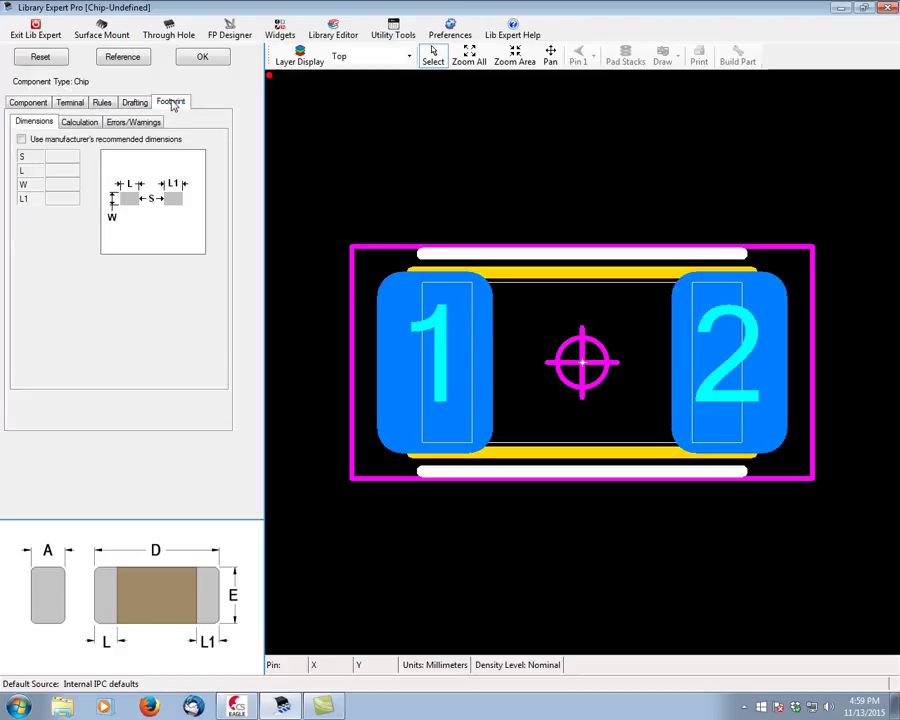
{"action": "left_click", "coordinate": [28, 102]}
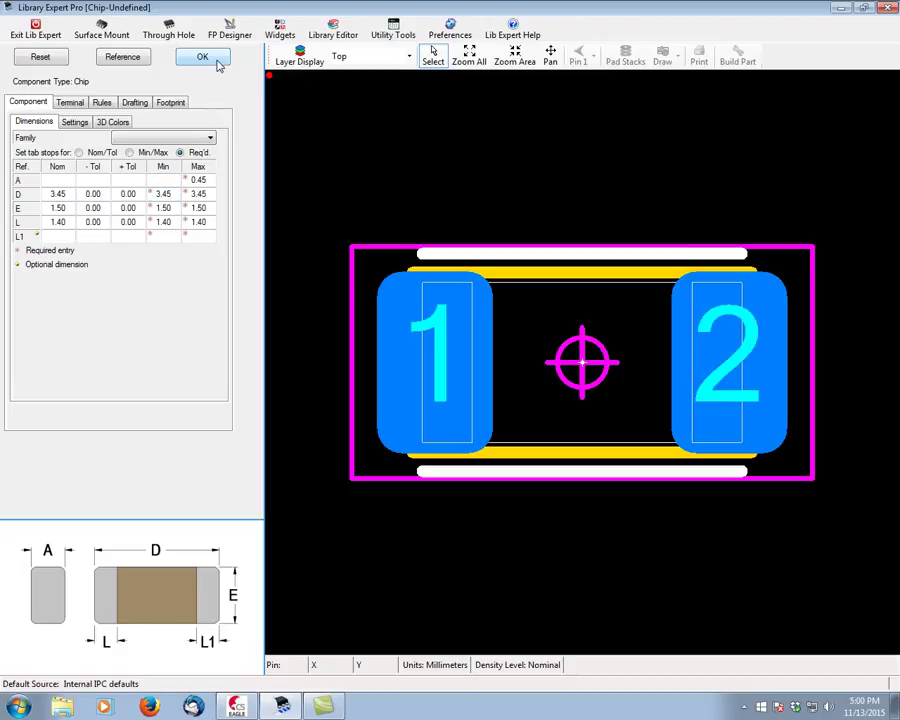
- Set the chip family to Resistor and generate footprint RESC3415X45L140N
{"action": "left_click", "coordinate": [207, 137]}
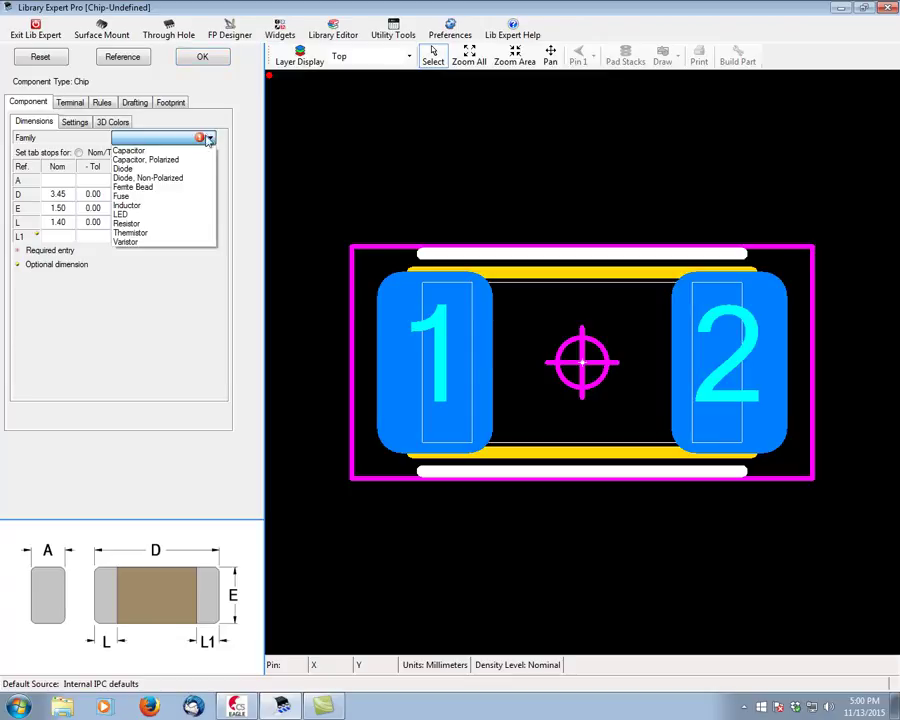
{"action": "left_click", "coordinate": [160, 223]}
{"action": "left_click", "coordinate": [219, 62]}
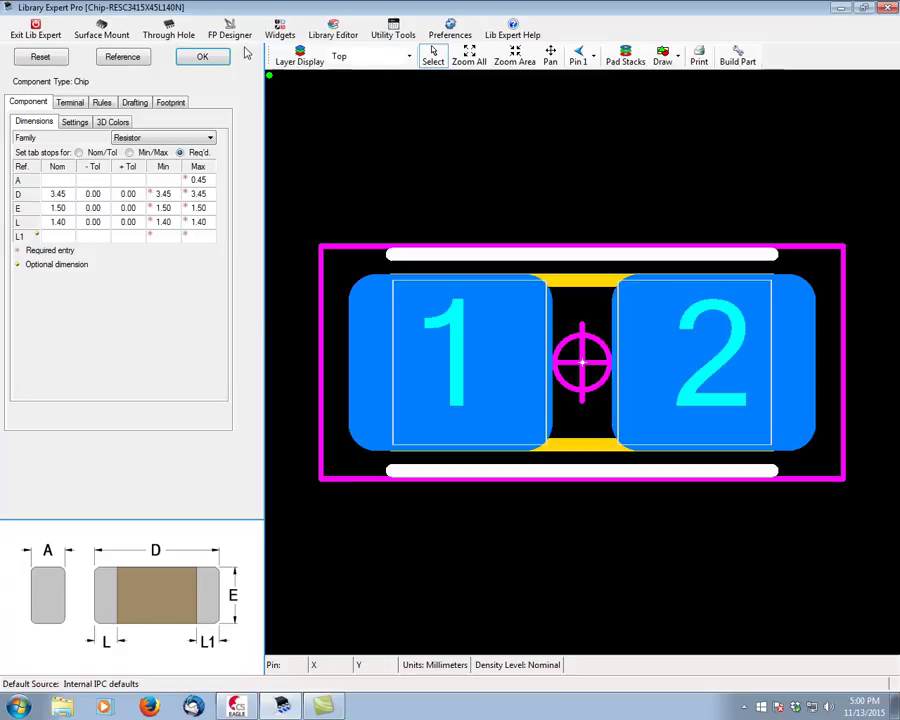
- Open the footprint library editor, then close it to show only RESC3415X45L140N
{"action": "left_click", "coordinate": [350, 30]}
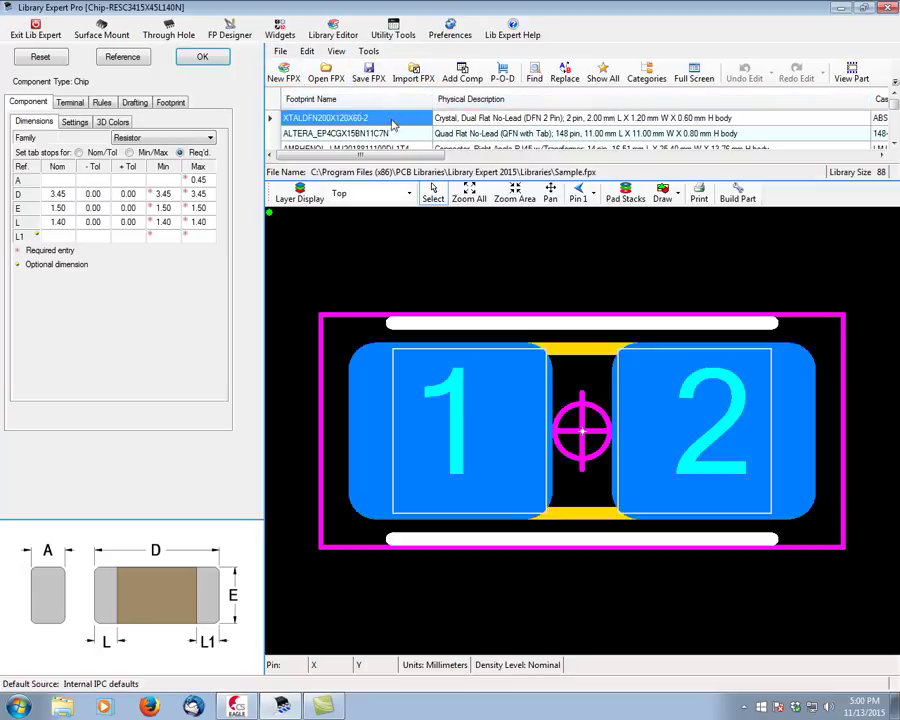
{"action": "left_click", "coordinate": [332, 33]}
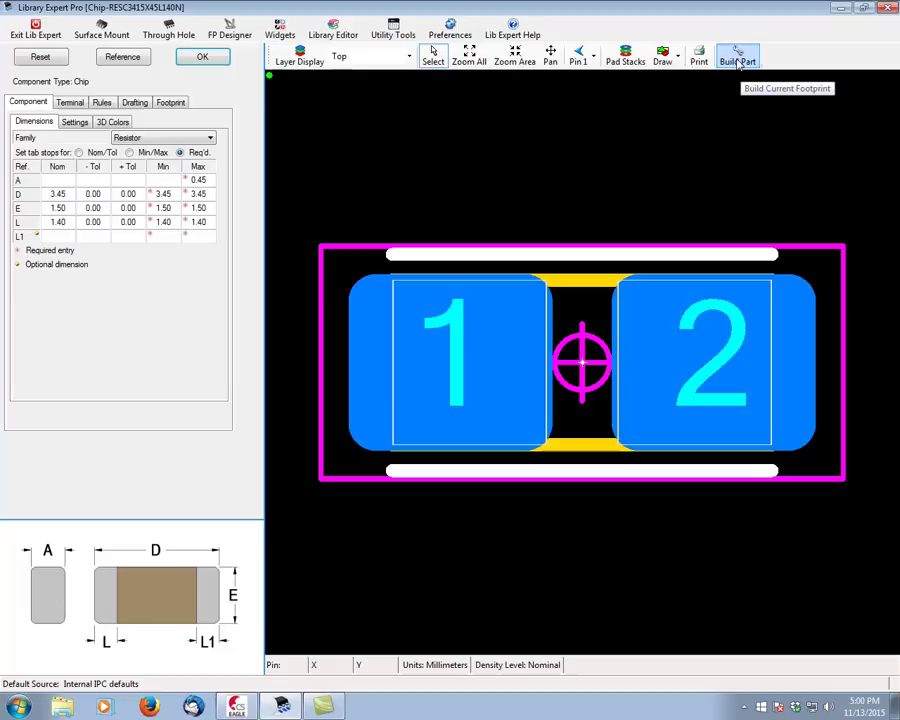
- Rename the footprint to RES0805 in the Build Part settings
{"action": "left_click", "coordinate": [738, 62]}
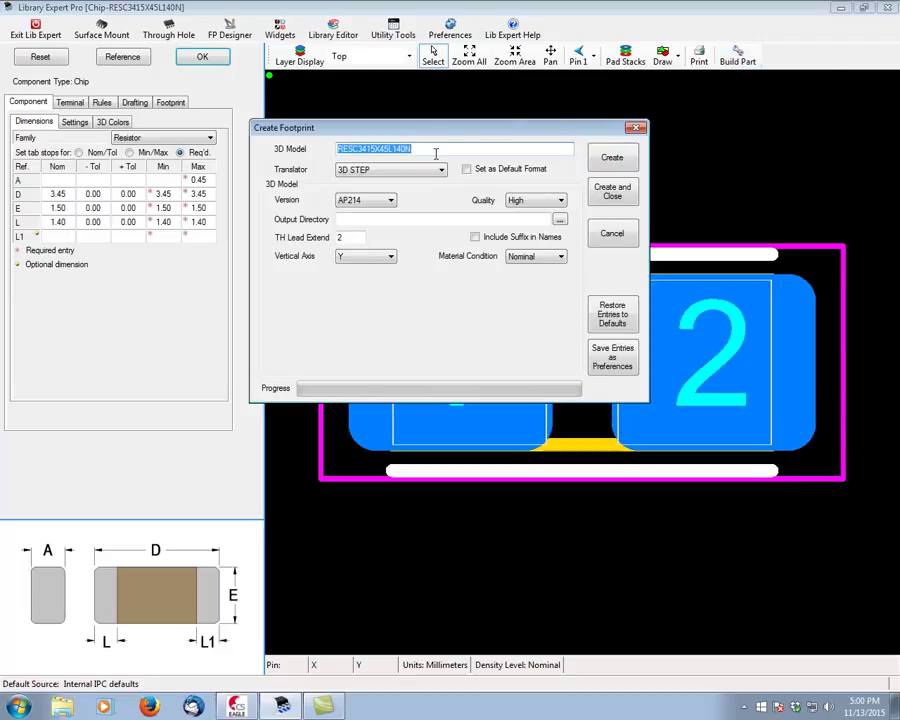
{"action": "left_click_drag", "start_coordinate": [412, 150], "coordinate": [363, 150]}
{"action": "type", "text": "0805"}
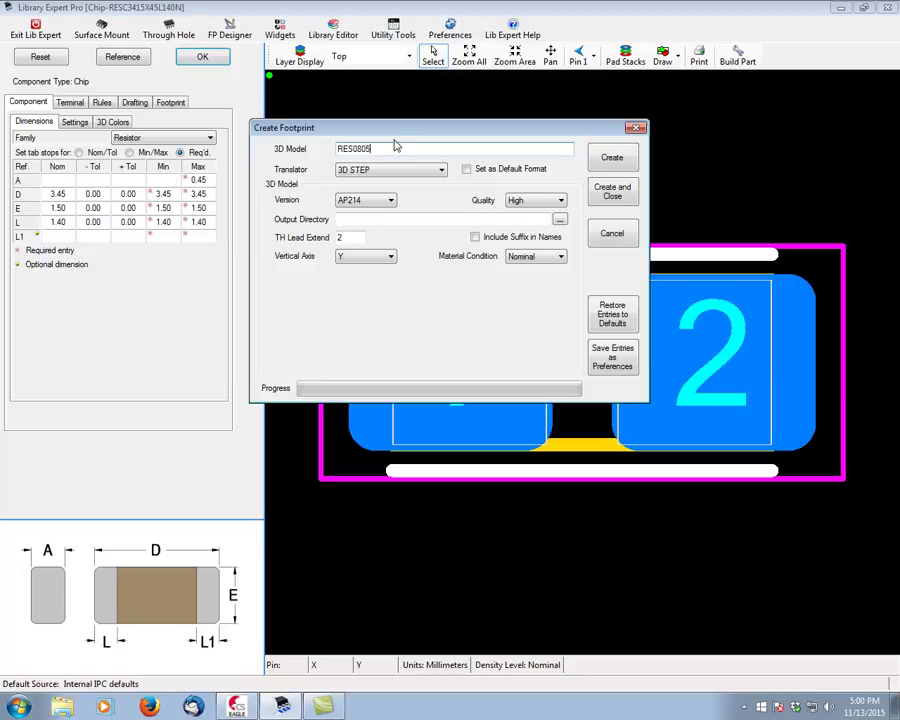
- Export the part as an EAGLE script to the Desktop
{"action": "left_click", "coordinate": [418, 172]}
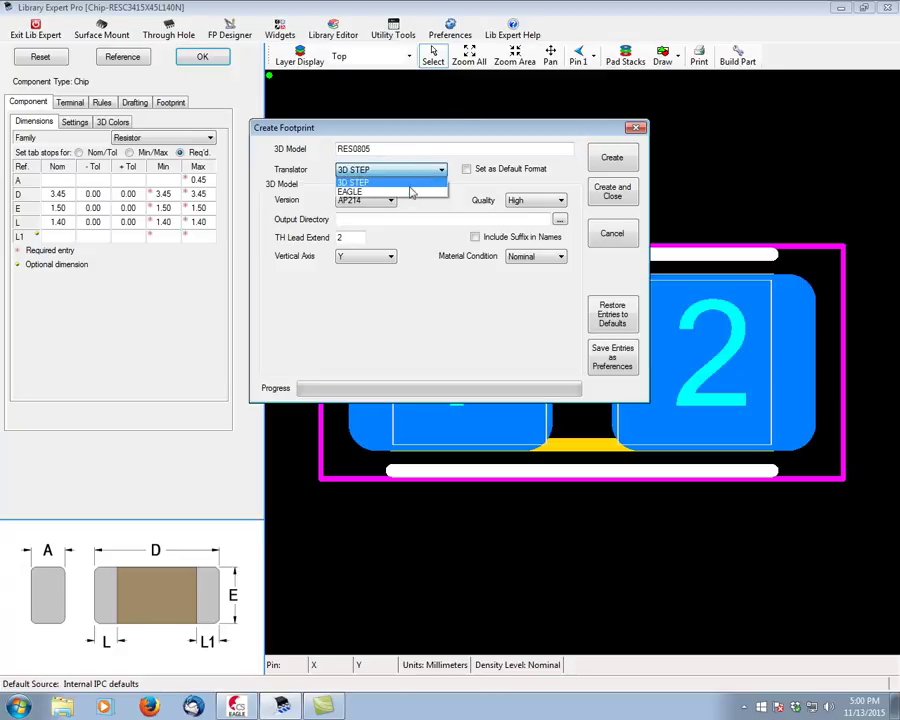
{"action": "left_click", "coordinate": [403, 192]}
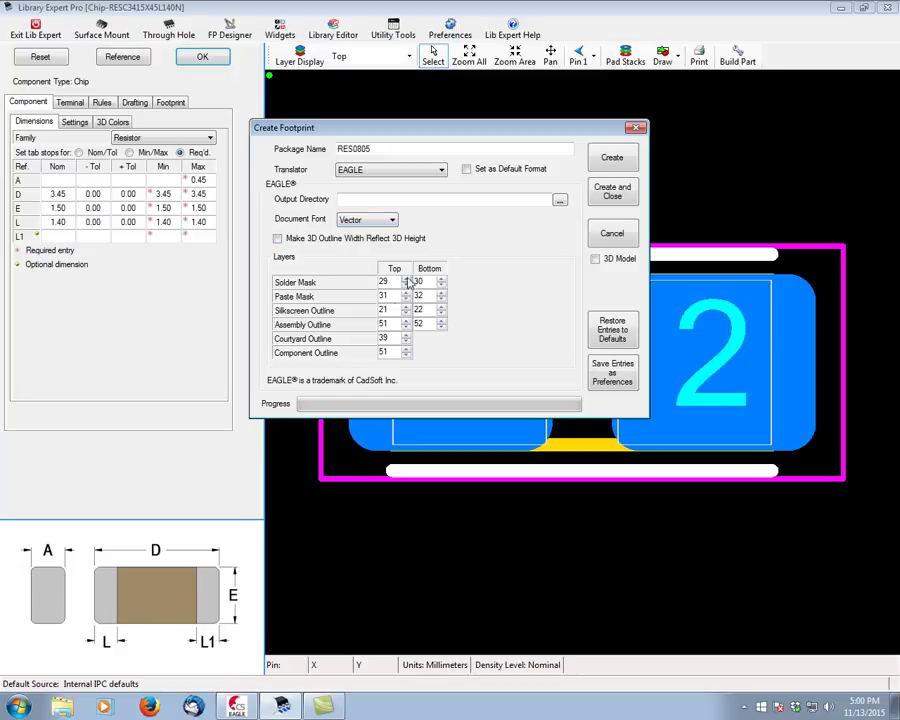
{"action": "left_click", "coordinate": [560, 200]}
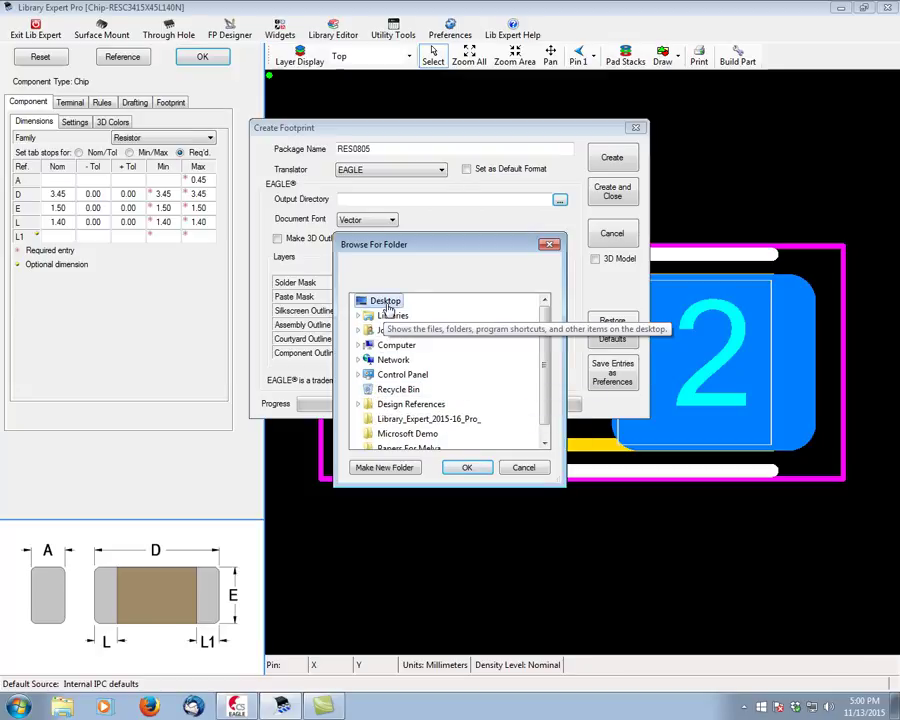
{"action": "left_click", "coordinate": [466, 467]}
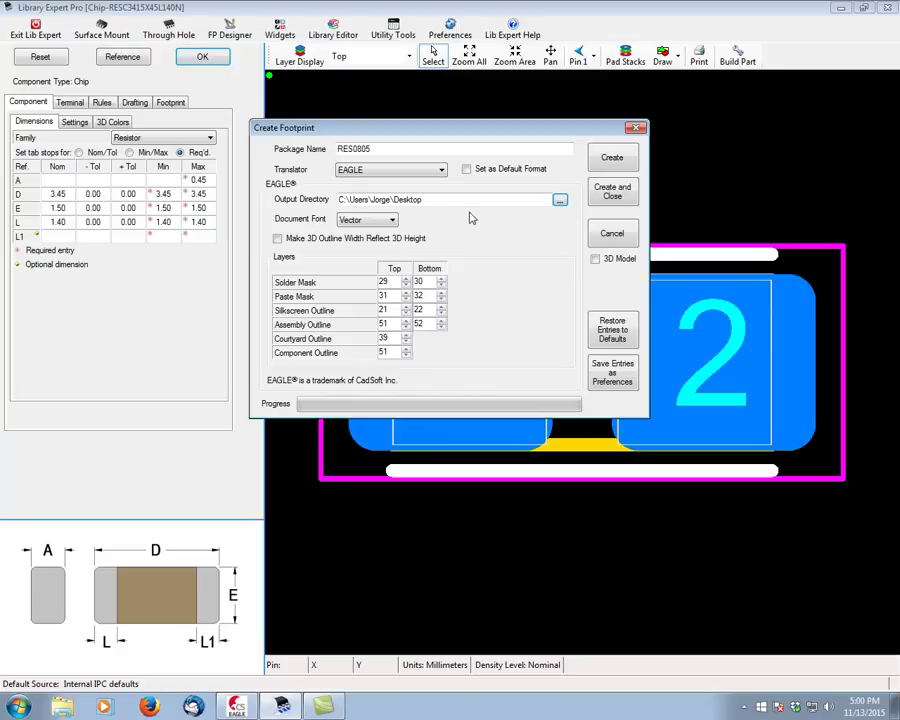
{"action": "left_click", "coordinate": [612, 195]}
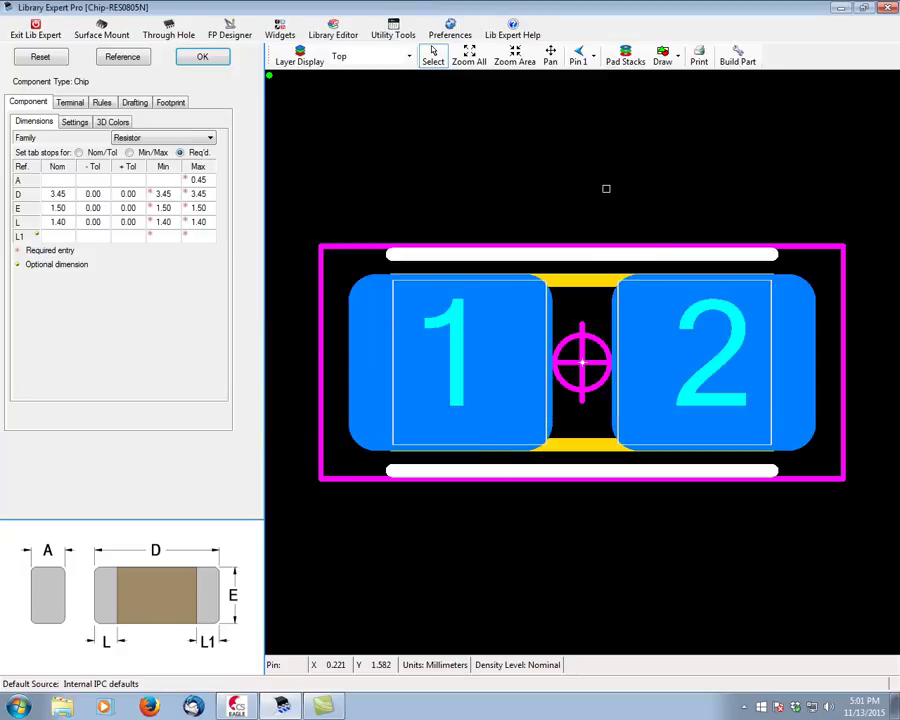
- Create a new, maximized library in EAGLE
{"action": "left_click", "coordinate": [236, 708]}
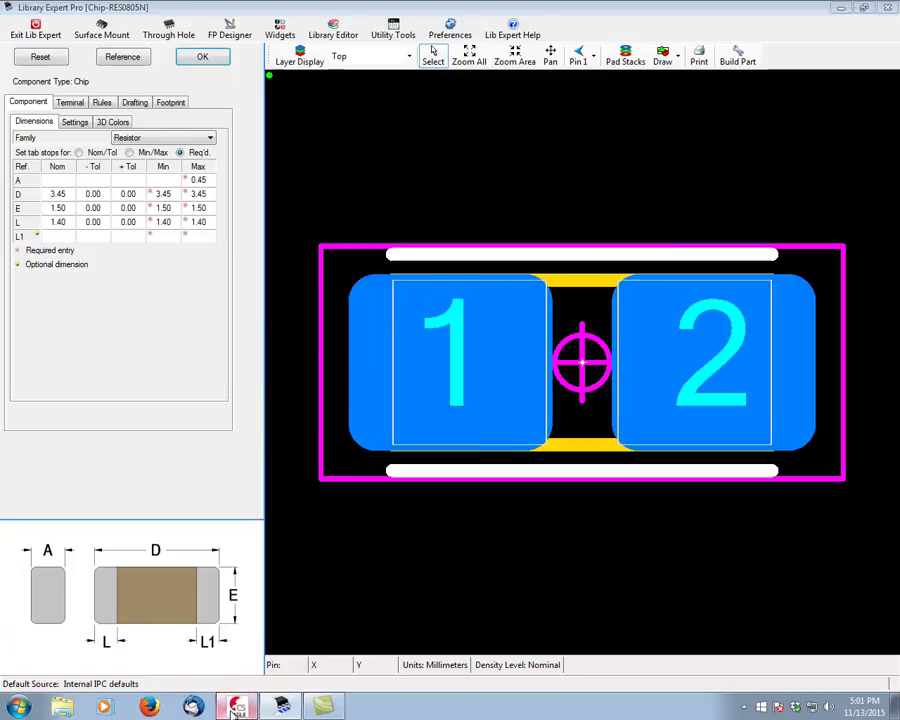
{"action": "left_click", "coordinate": [11, 22]}
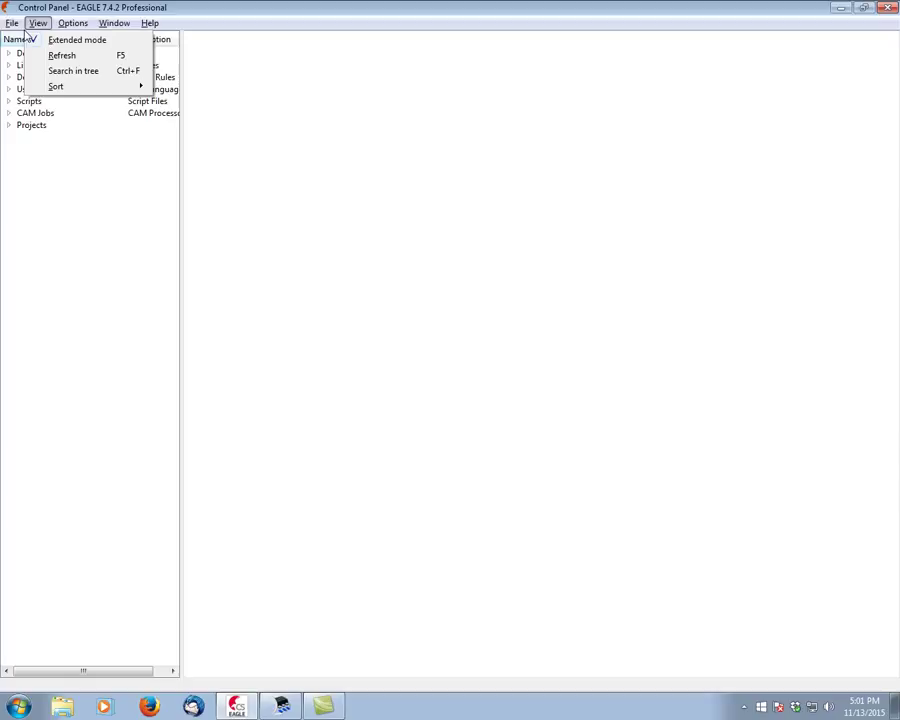
{"action": "mouse_move", "coordinate": [33, 40]}
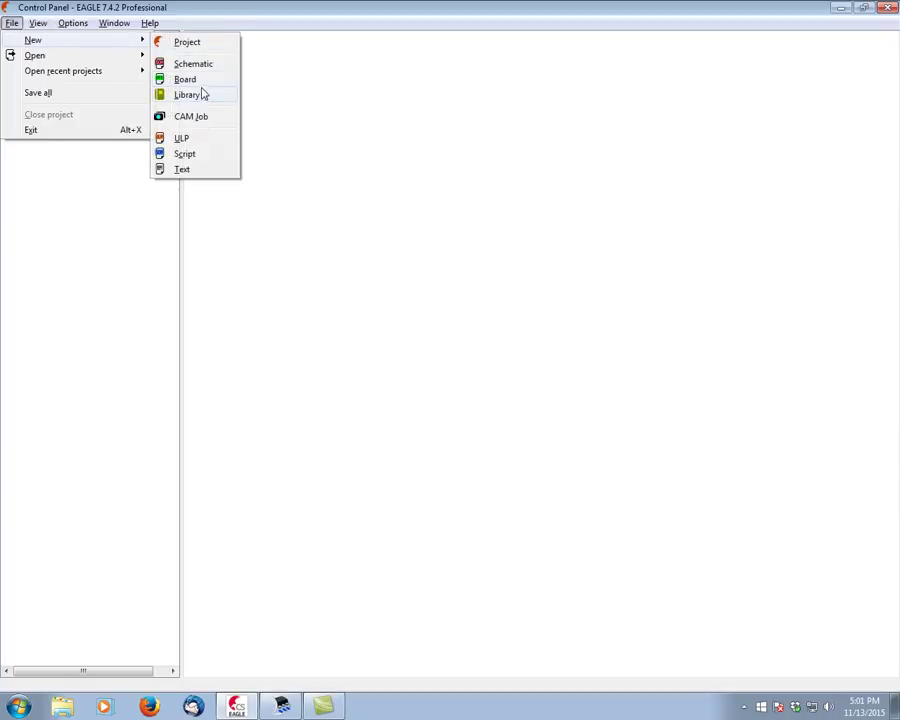
{"action": "left_click", "coordinate": [188, 94]}
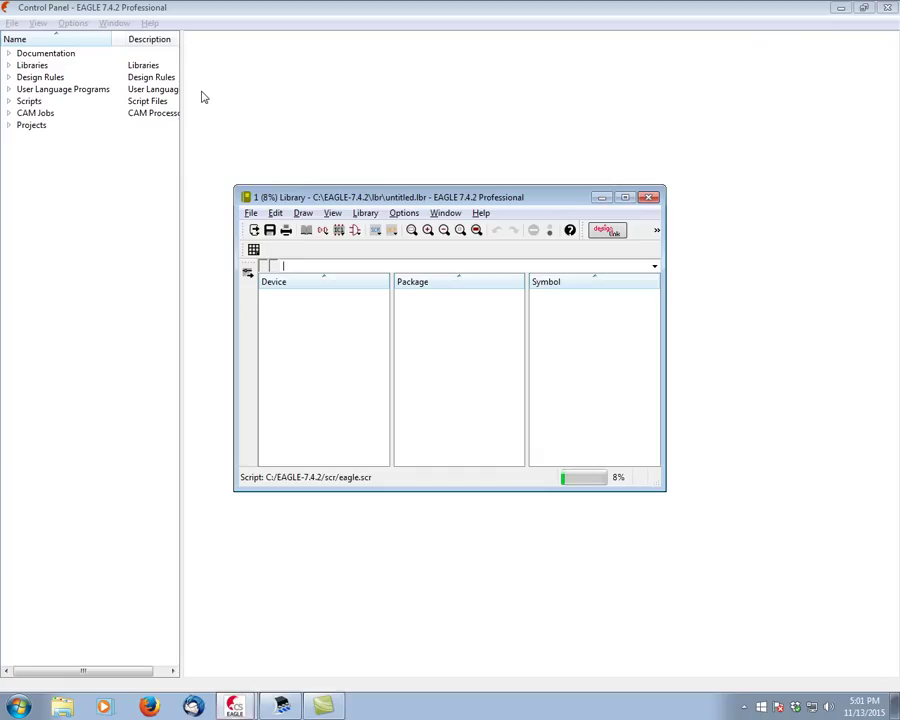
{"action": "left_click", "coordinate": [624, 197]}
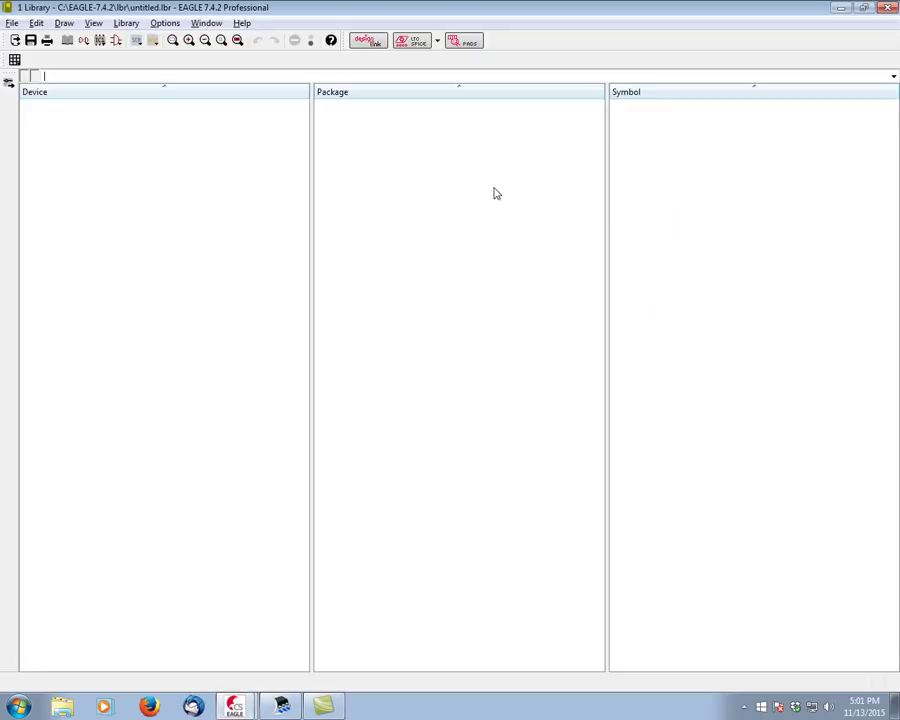
- Run Desktop\RES0805.scr to load the package, then return to Library Expert Pro
{"action": "left_click", "coordinate": [136, 41]}
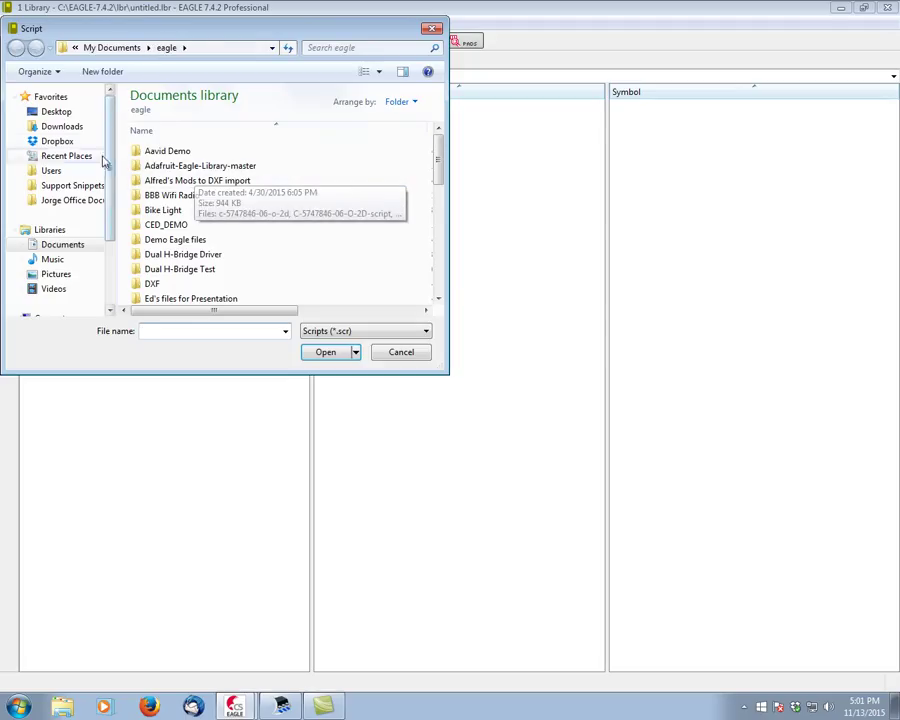
{"action": "left_click", "coordinate": [58, 112]}
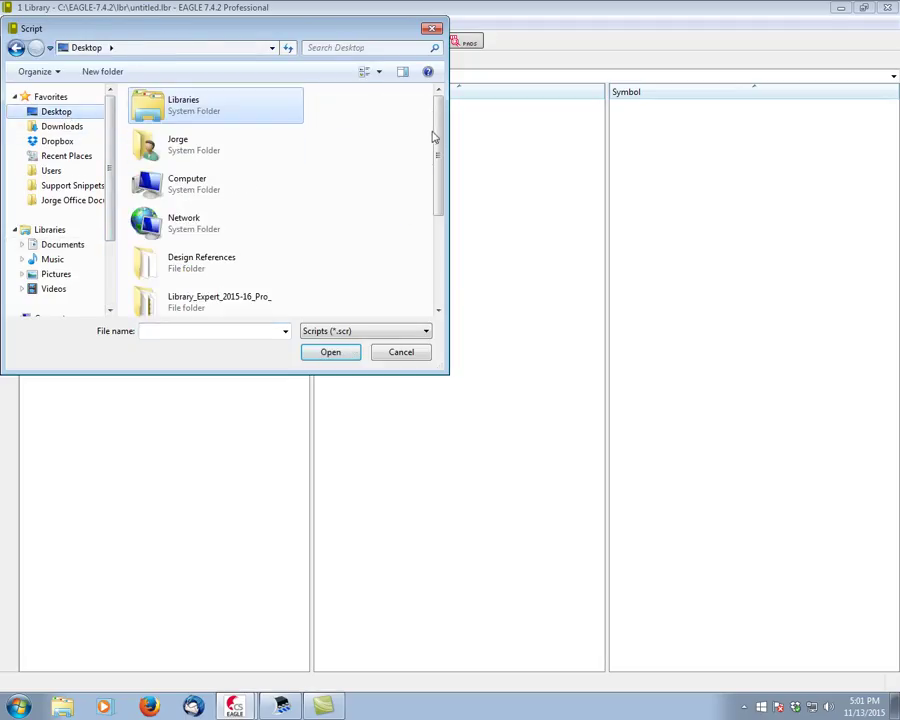
{"action": "left_click_drag", "start_coordinate": [434, 137], "coordinate": [434, 240]}
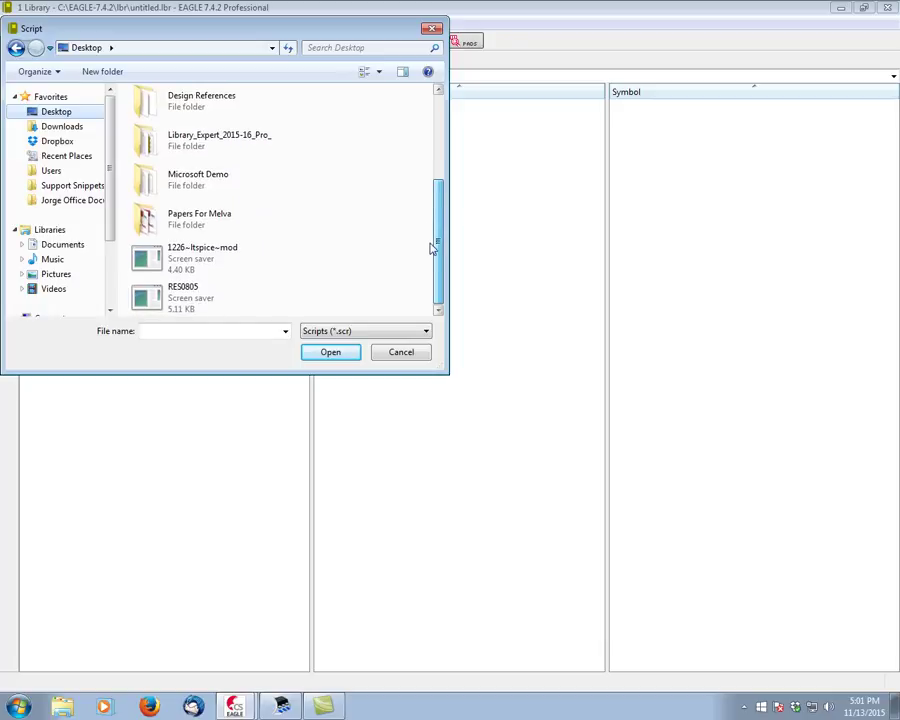
{"action": "double_click", "coordinate": [183, 298]}
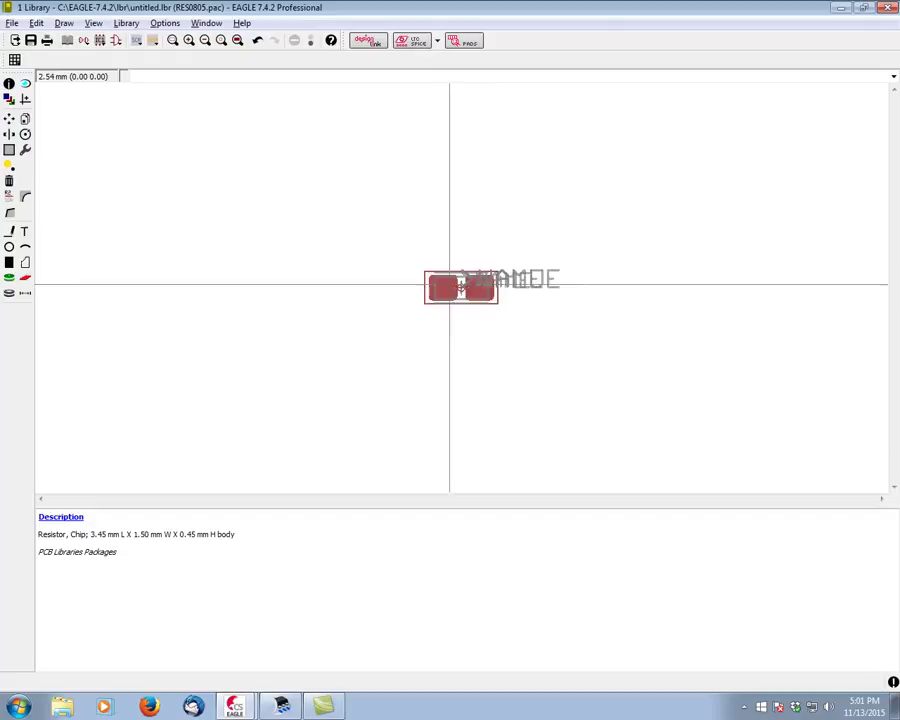
{"action": "scroll", "coordinate": [451, 288], "scroll_direction": "up", "scroll_amount": 3}
{"action": "scroll", "coordinate": [451, 288], "scroll_direction": "up", "scroll_amount": 2}
{"action": "scroll", "coordinate": [451, 288], "scroll_direction": "up", "scroll_amount": 1}
{"action": "scroll", "coordinate": [451, 288], "scroll_direction": "up", "scroll_amount": 1}
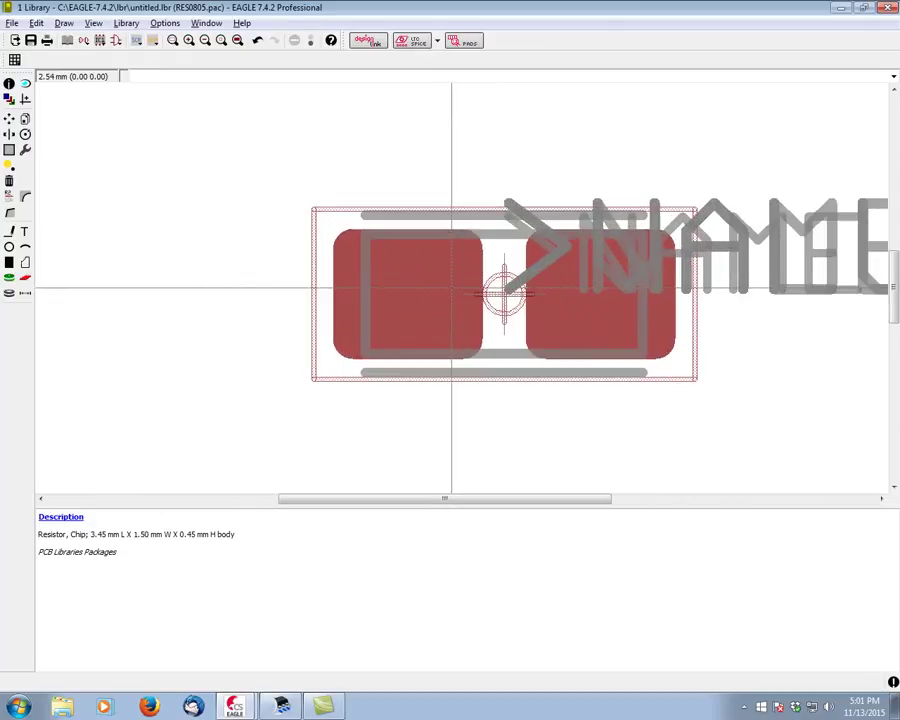
{"action": "scroll", "coordinate": [451, 288], "scroll_direction": "down", "scroll_amount": 2}
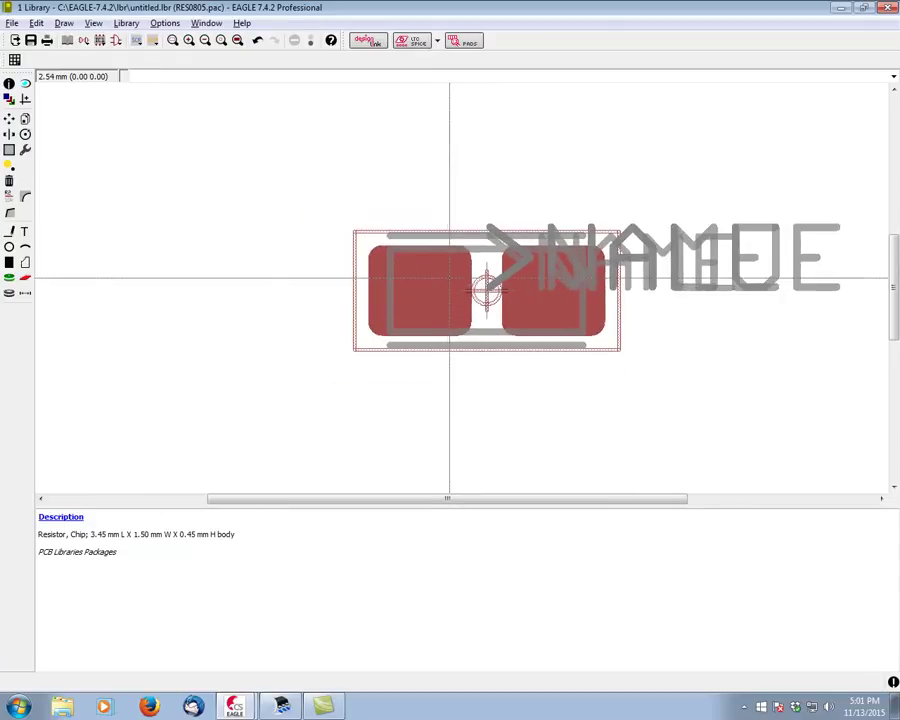
{"action": "left_click", "coordinate": [840, 9]}
{"action": "left_click", "coordinate": [282, 706]}
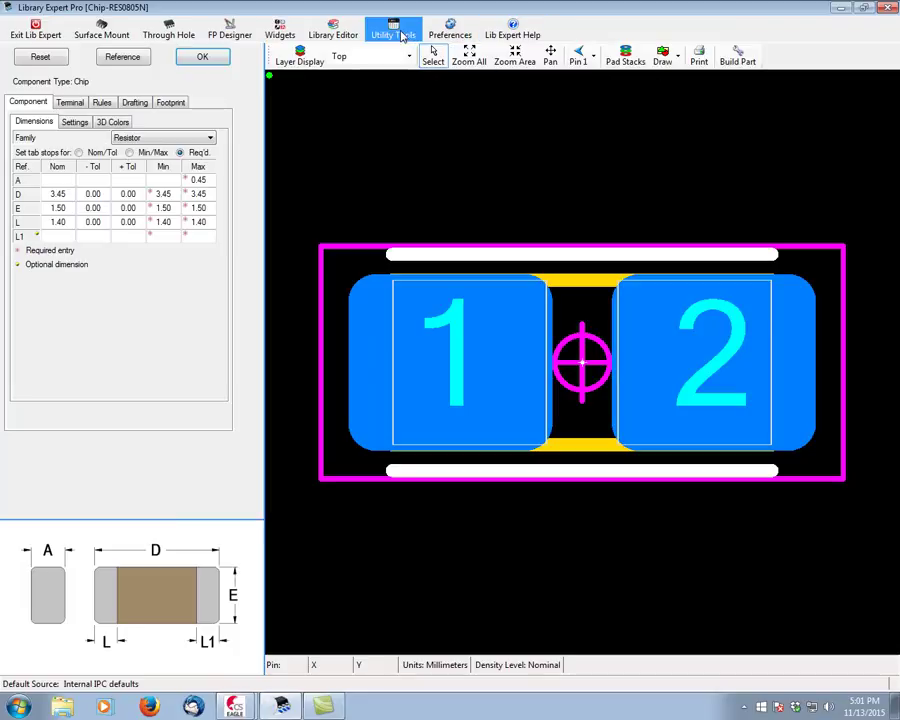
- Open the Preferences setup to view the footprint naming options
{"action": "left_click", "coordinate": [447, 35]}
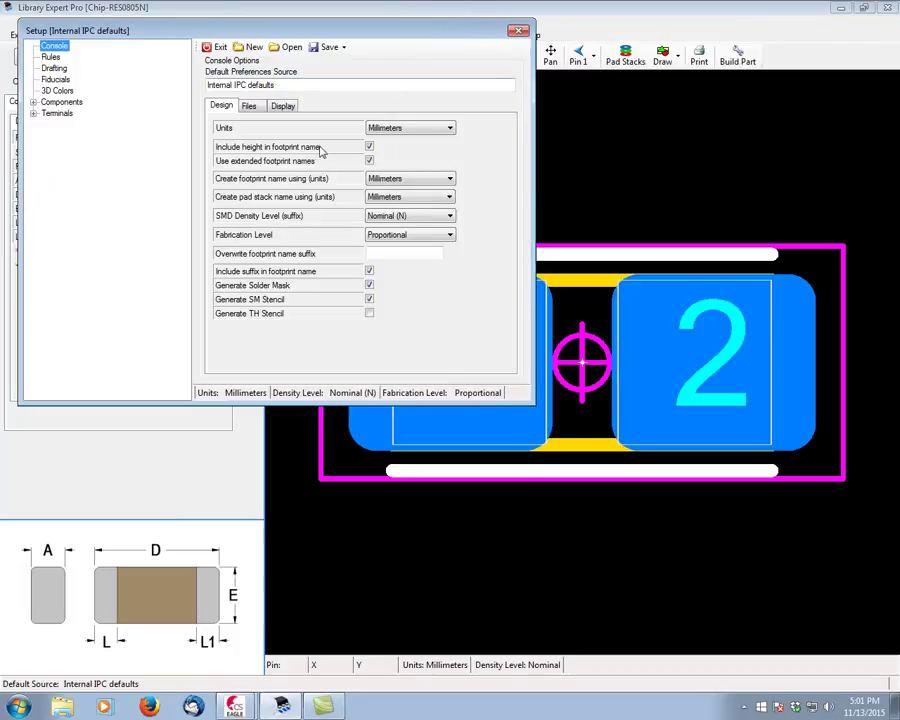